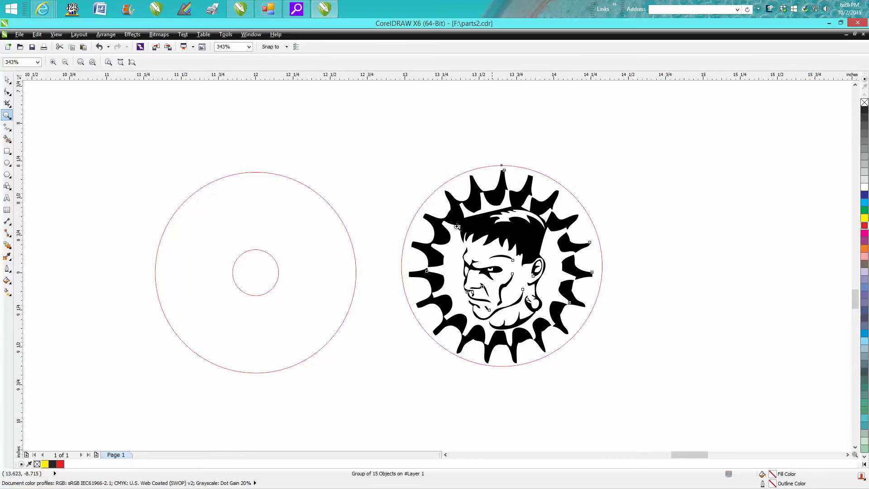
Examine the two photos of the bike chain on the wooden sprocket and compare them with the circles and head emblem on the page.
scroll(530, 276, down, 2)
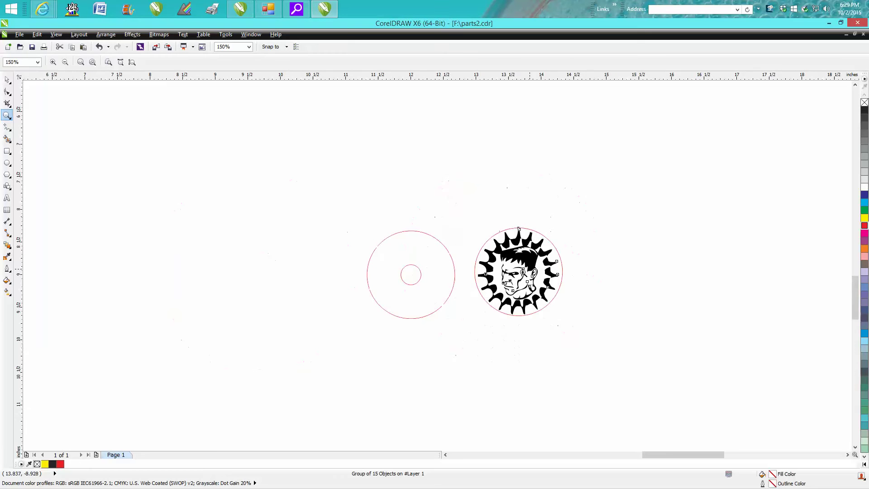
scroll(525, 267, down, 2)
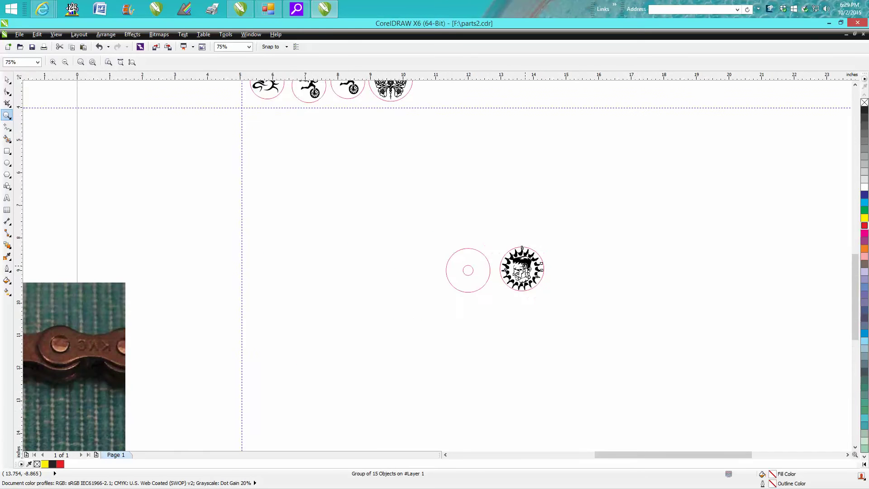
scroll(525, 267, down, 2)
scroll(457, 295, down, 3)
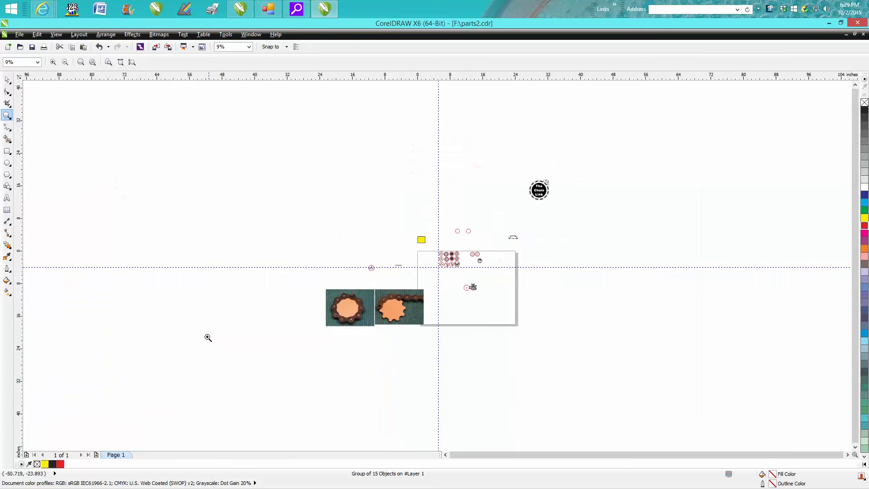
drag(326, 289, 382, 332)
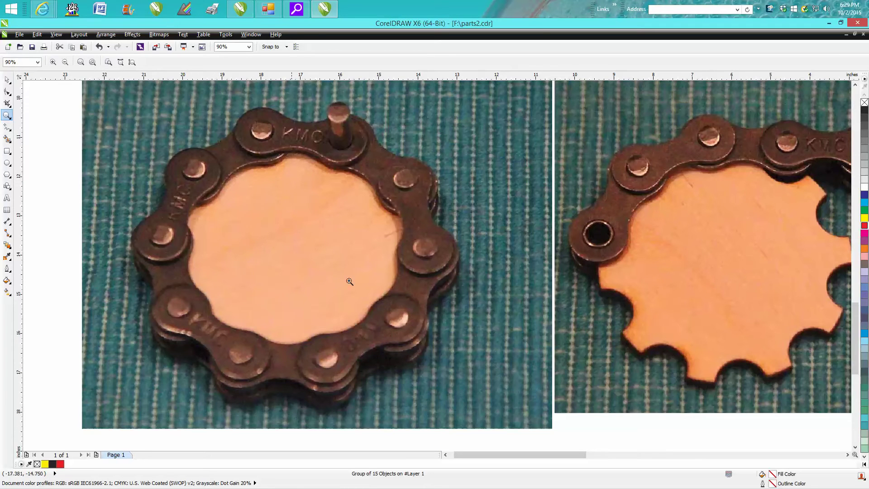
scroll(301, 243, down, 3)
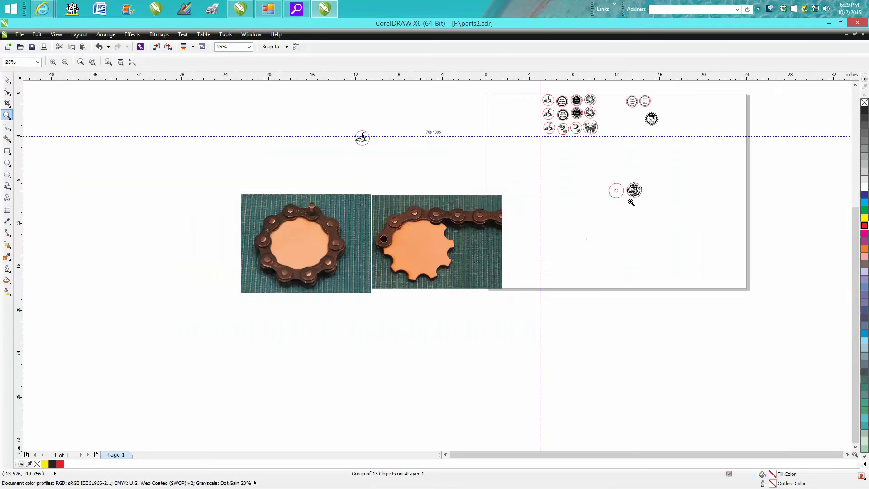
drag(621, 178, 647, 208)
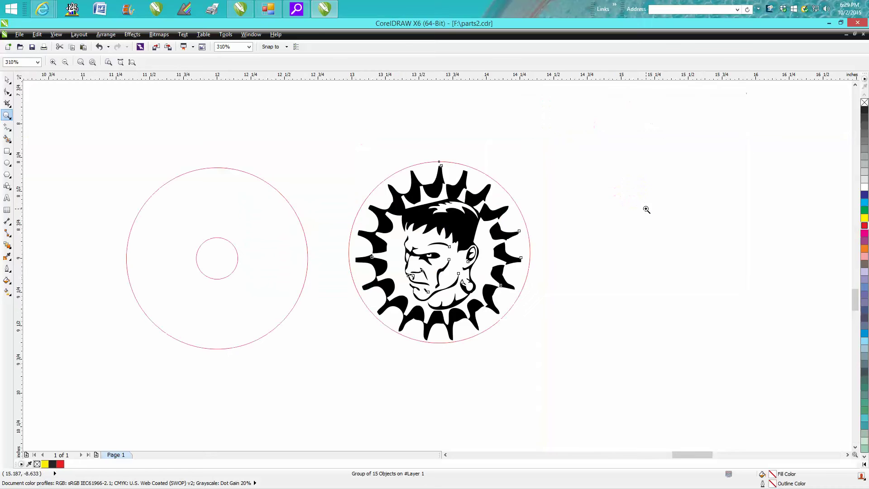
click(9, 82)
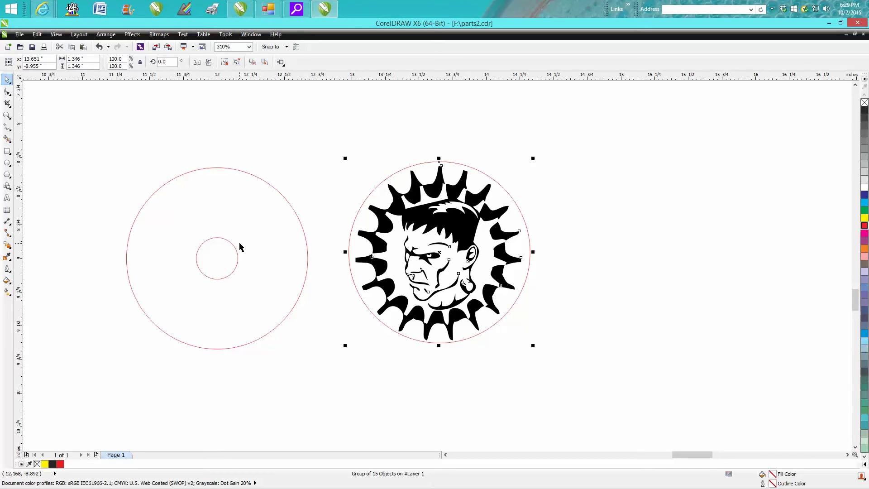
scroll(239, 246, down, 3)
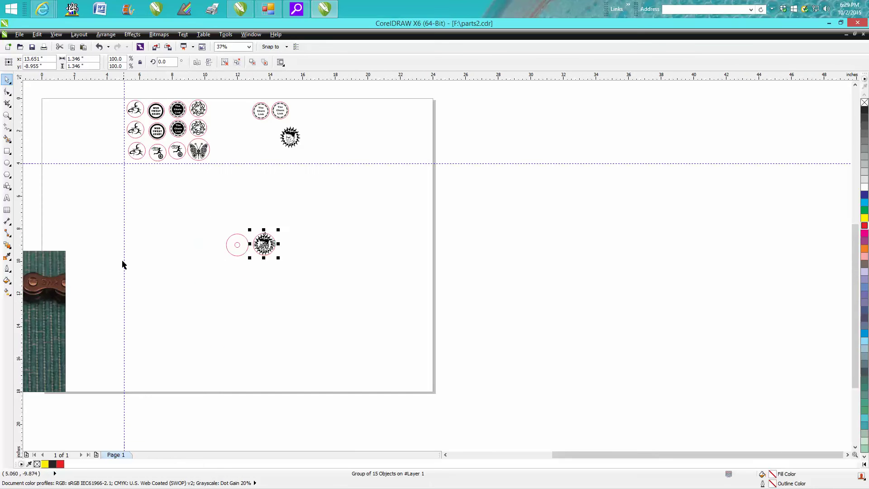
scroll(122, 262, down, 2)
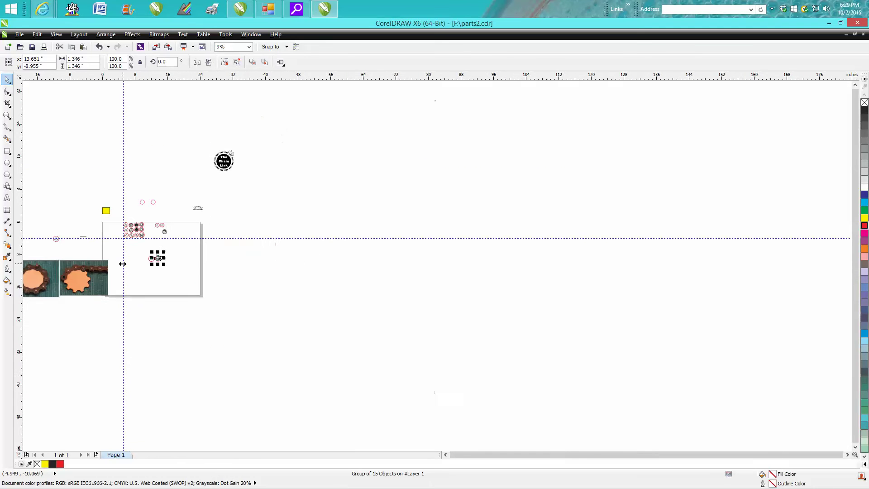
click(7, 115)
drag(64, 256, 119, 286)
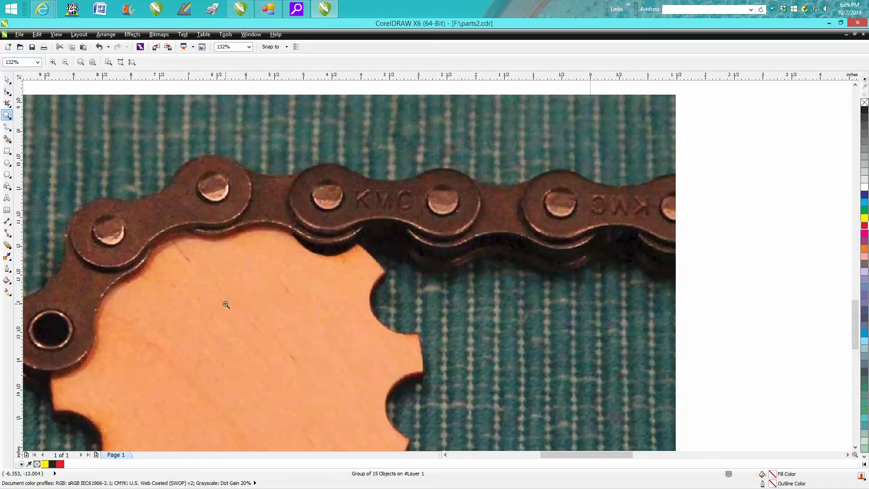
scroll(227, 304, down, 4)
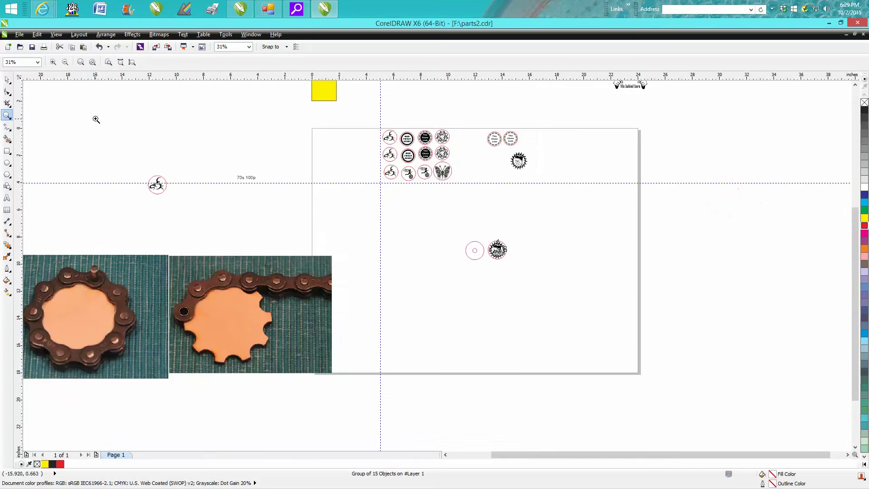
click(8, 80)
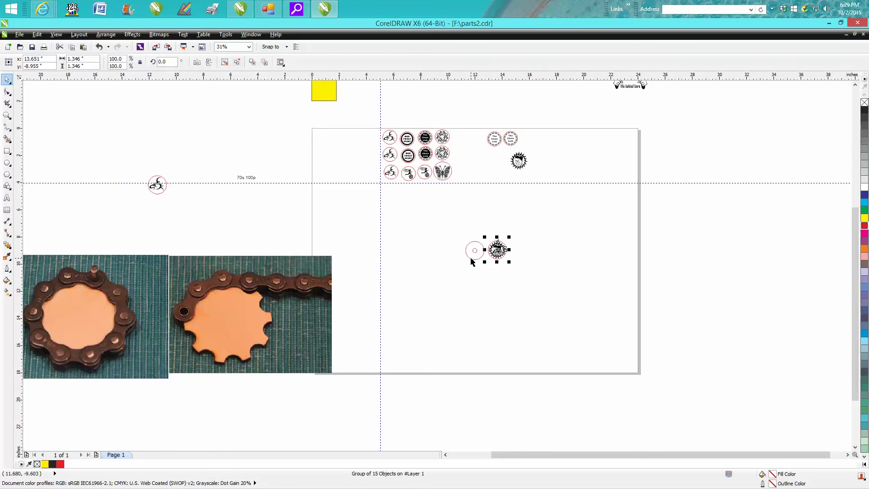
Select the large circle and the small circle inside it and align their centers vertically.
click(471, 258)
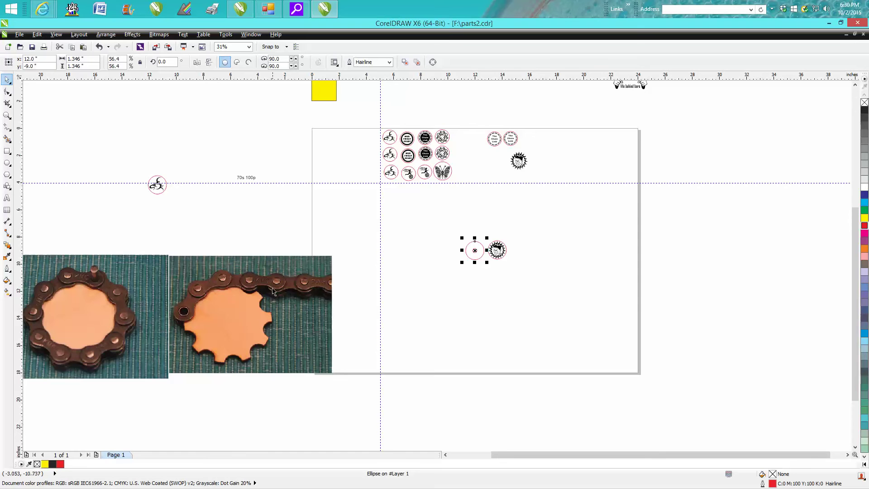
click(7, 114)
drag(460, 239, 537, 265)
click(6, 80)
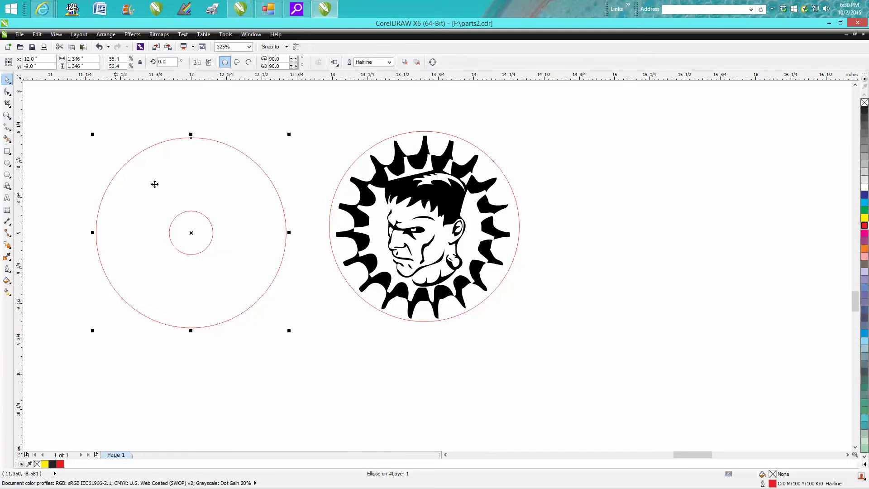
click(196, 176)
click(195, 210)
drag(68, 110, 312, 343)
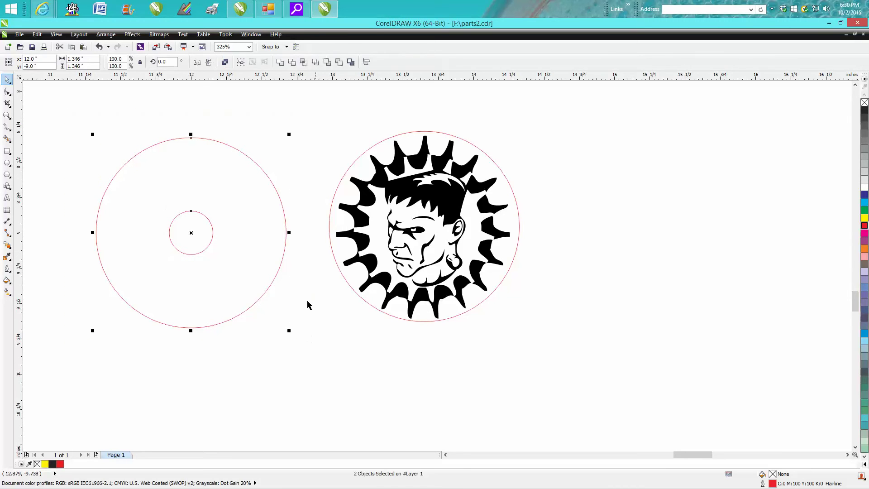
click(112, 37)
mouse_move(119, 73)
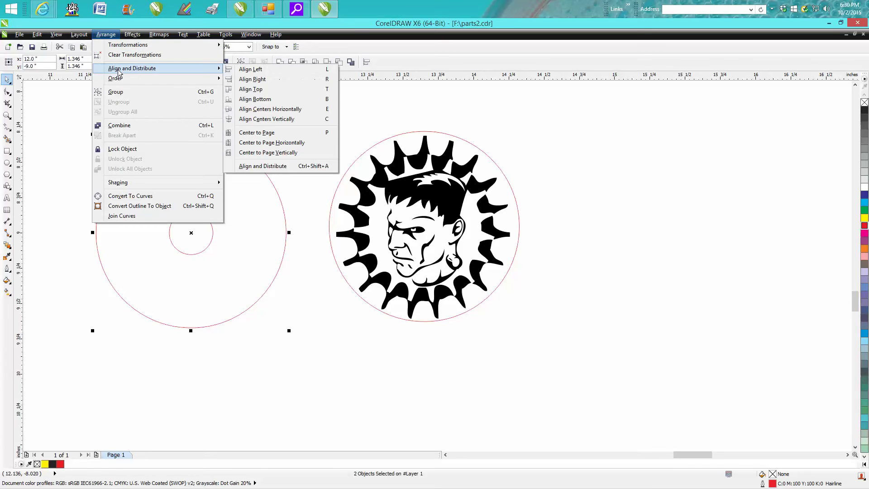
click(263, 119)
click(252, 122)
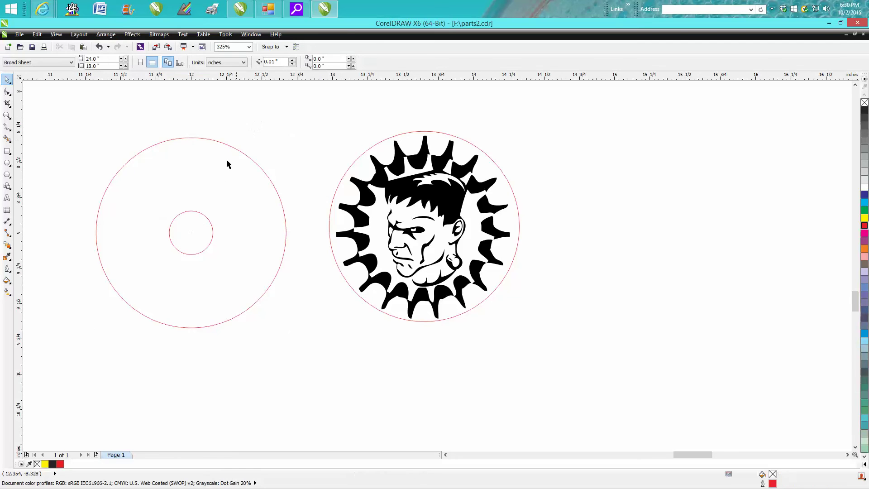
Move the small circle straight up to the large circle's top edge and nudge it in 0.01-inch increments close to contact.
click(204, 218)
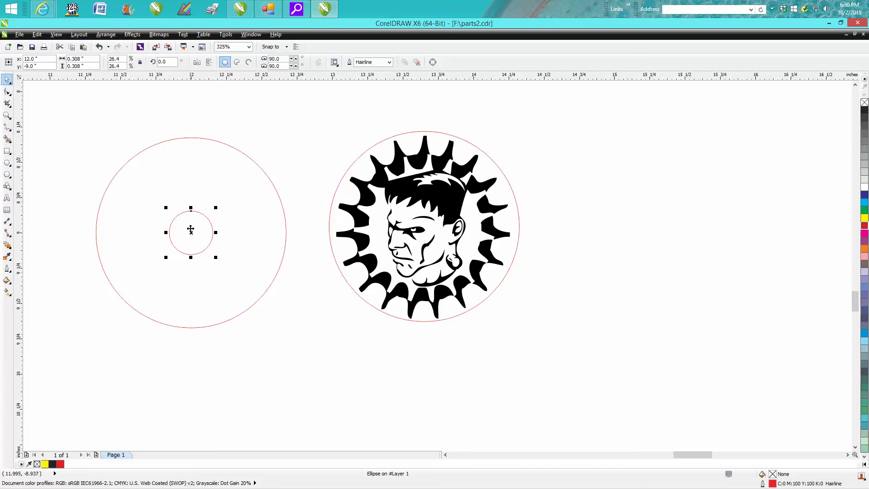
drag(192, 234, 212, 116)
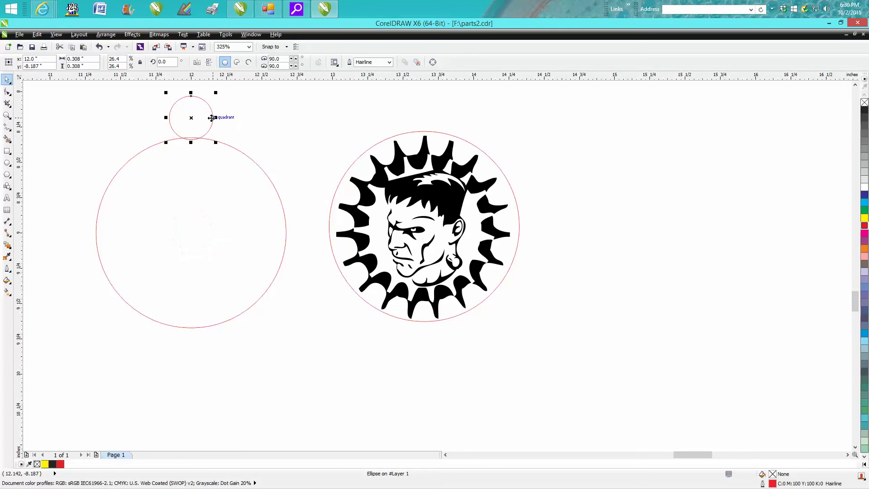
click(6, 115)
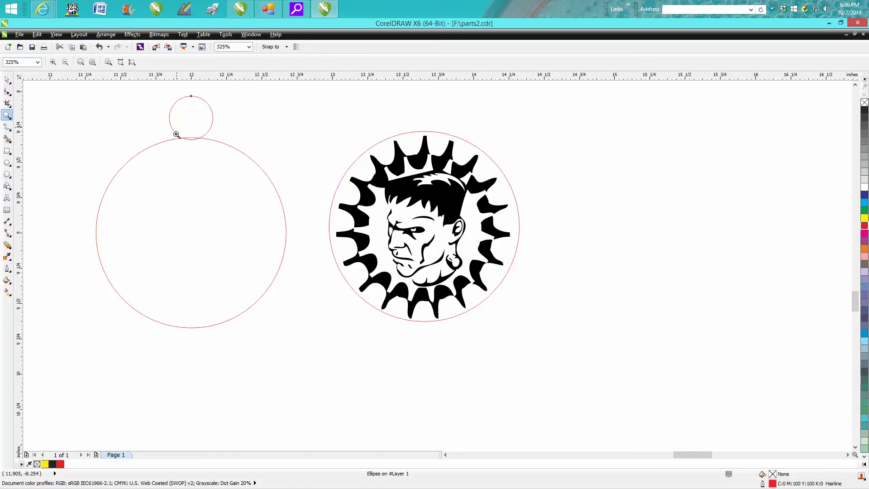
drag(177, 134, 221, 162)
click(7, 80)
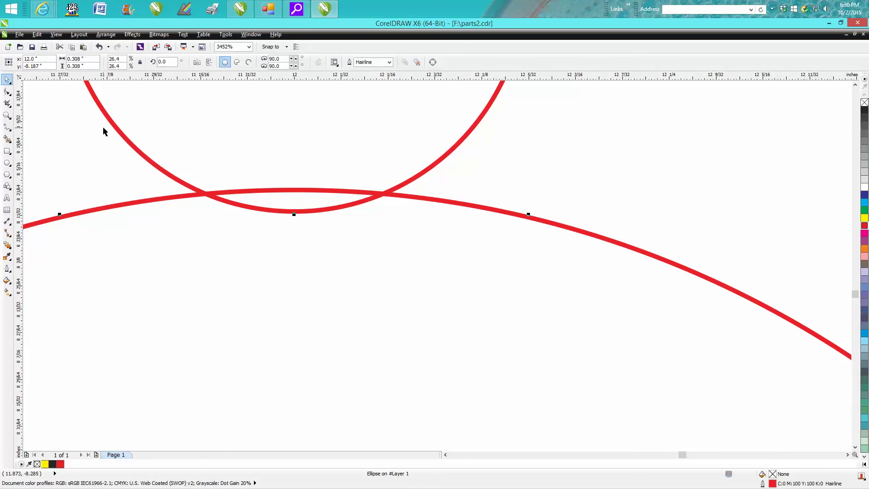
key(ctrl+Up)
key(ctrl+Up)
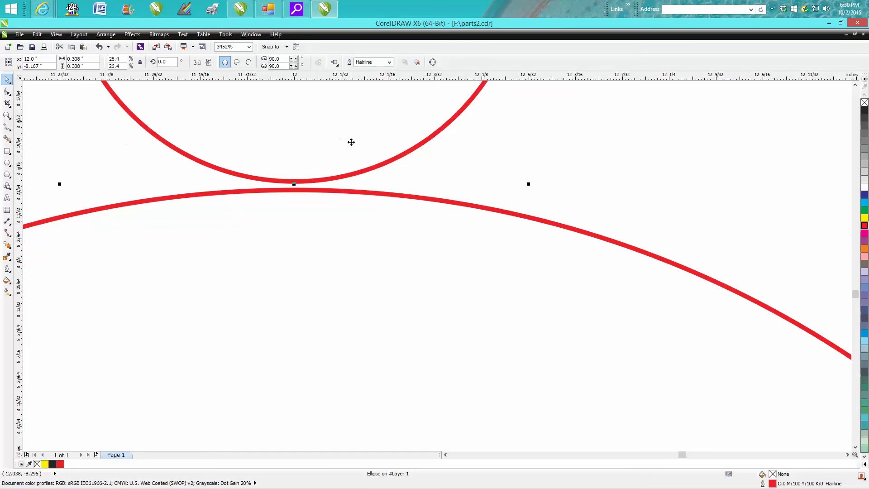
key(ctrl+Down)
Set the nudge distance to 0.001 inch and nudge the small circle up until it just touches the large circle's top edge.
click(687, 128)
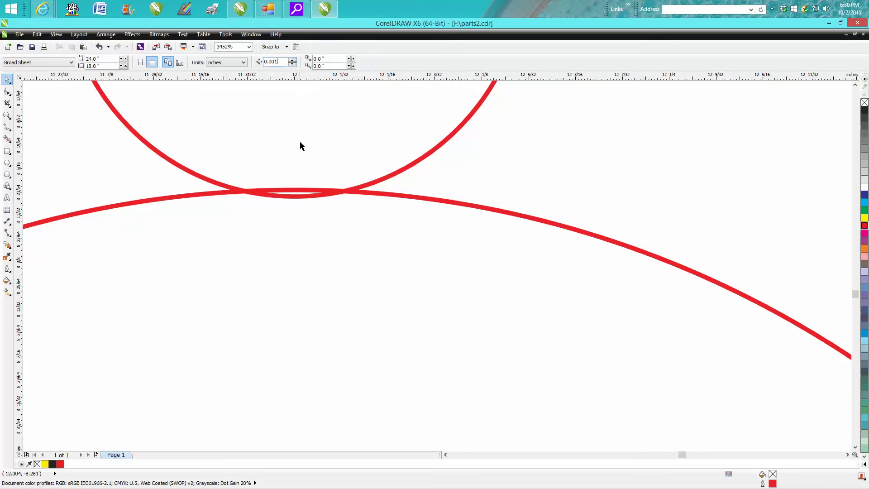
click(315, 199)
key(Up)
key(Up)
key(Up)
key(Up)
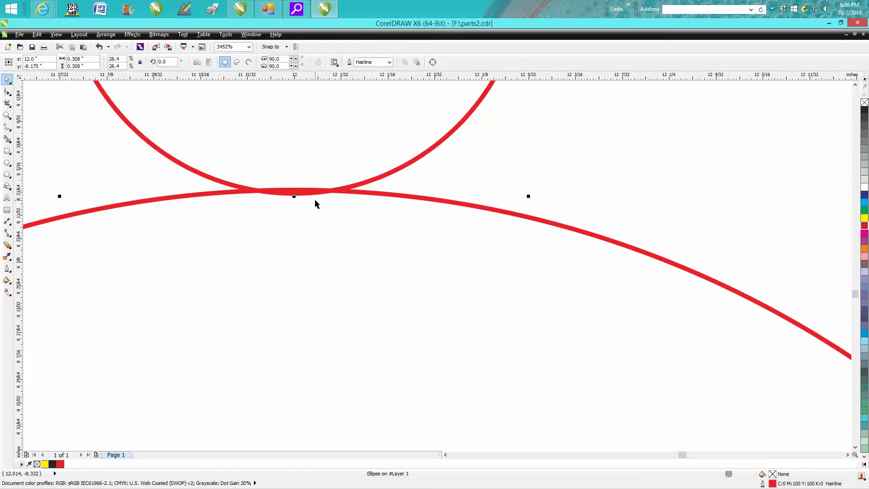
key(Up)
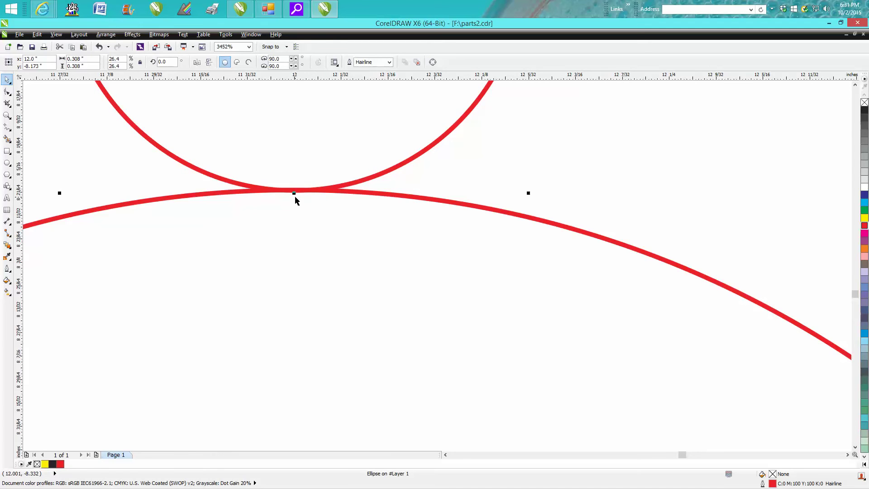
Move the head emblem group away from the circles to about x 15.213, y -8.922 inches.
scroll(295, 195, down, 6)
drag(378, 180, 523, 337)
drag(441, 251, 577, 248)
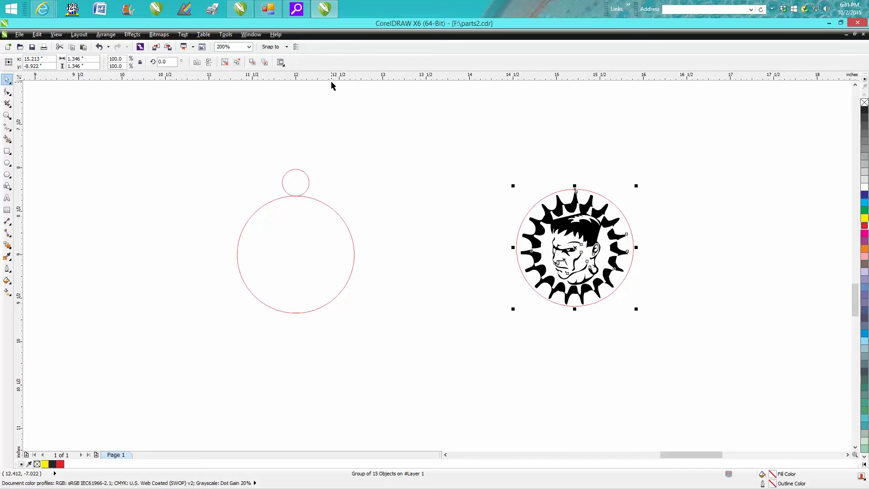
Add guidelines at x 12 and y -9 inches through the large circle's center, and move the small circle's rotation center to their intersection.
drag(331, 80, 296, 254)
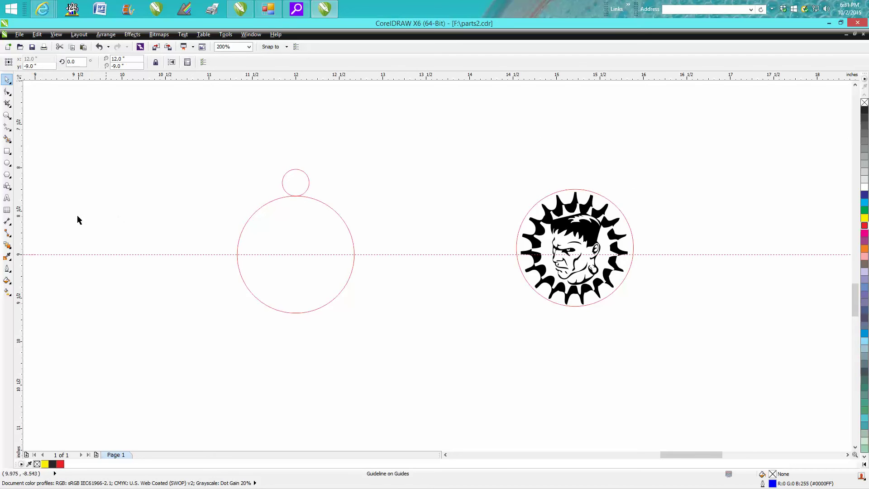
drag(21, 198, 186, 211)
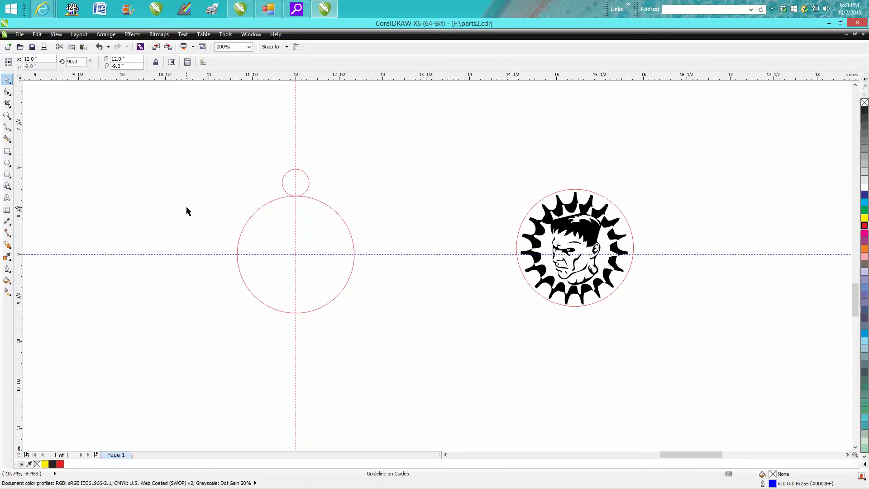
click(308, 190)
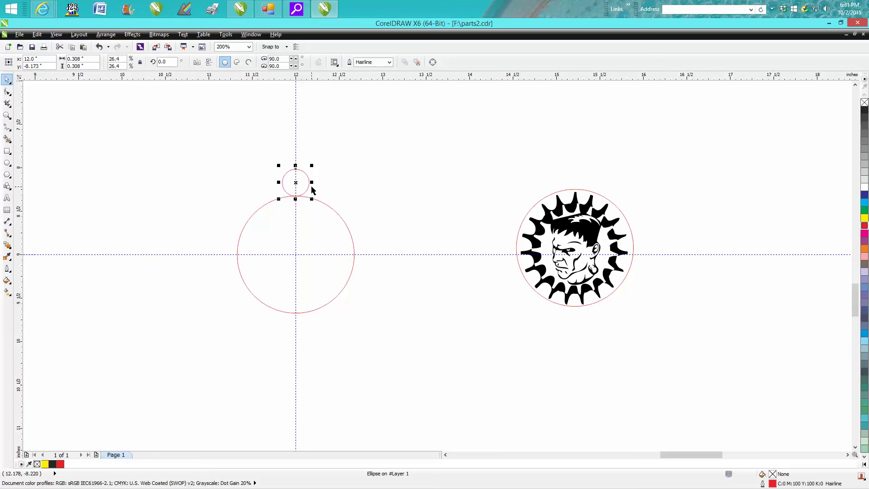
click(312, 190)
click(295, 183)
drag(295, 190, 297, 262)
click(330, 193)
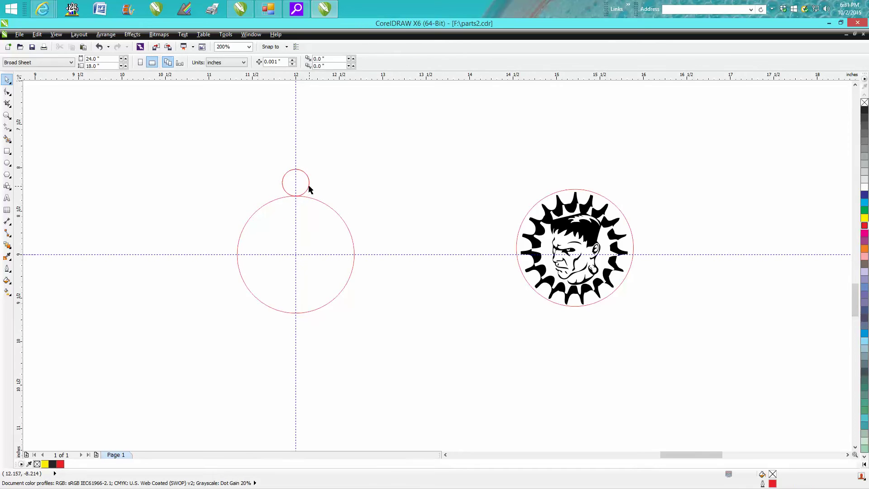
click(310, 186)
click(309, 186)
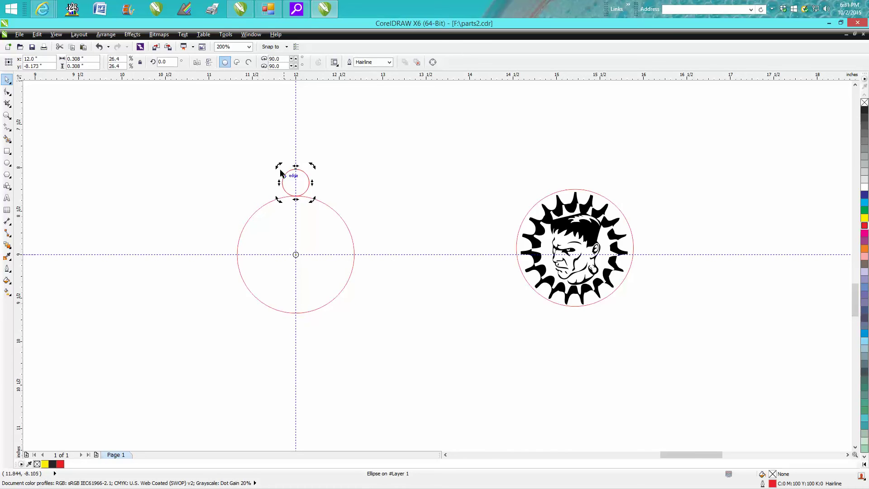
Create a copy of the small circle rotated 36 degrees around the large circle's center.
scroll(483, 247, down, 4)
scroll(231, 285, down, 1)
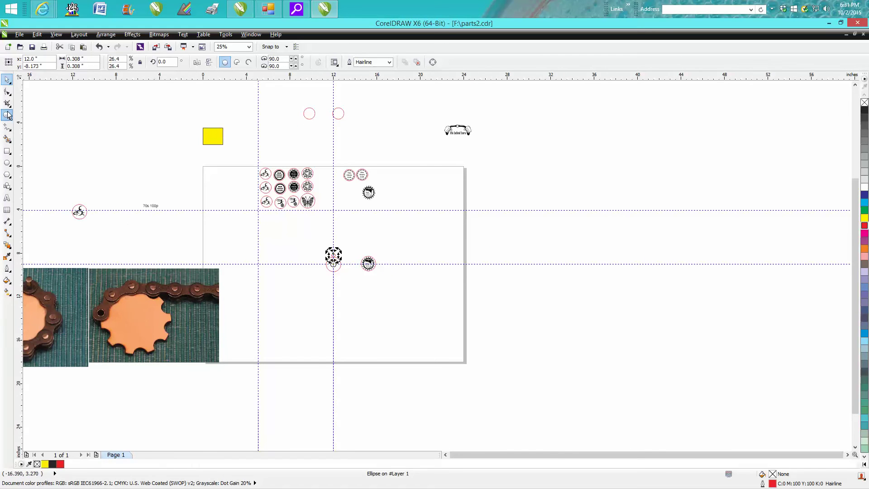
click(8, 116)
drag(304, 254, 439, 299)
click(7, 80)
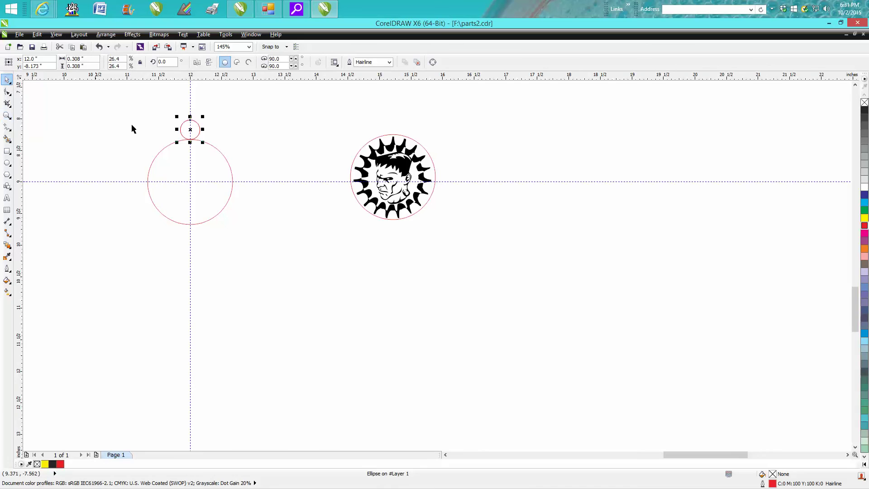
drag(169, 64, 146, 62)
text(36)
key(Return)
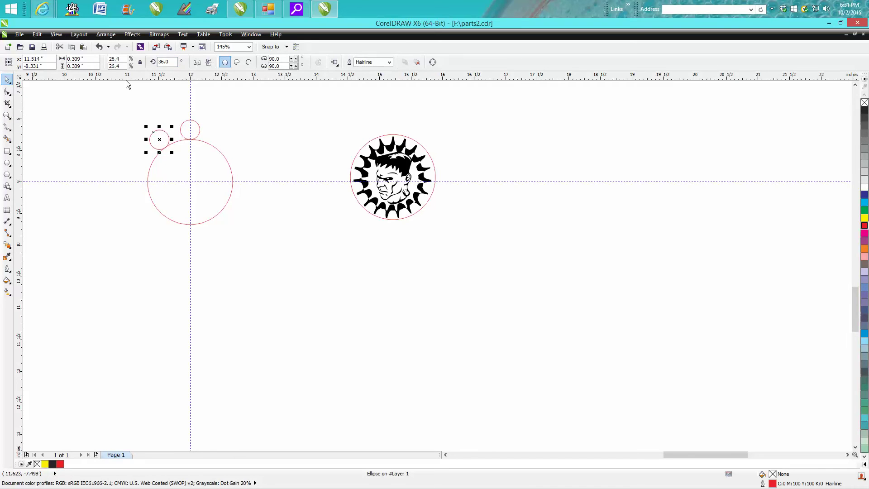
Continue copying the small circle around the large circle in 36-degree increments, from 72 through 324 degrees, for ten evenly spaced circles.
drag(172, 62, 156, 61)
text(72)
key(Return)
key(ctrl+r)
key(ctrl+r)
key(ctrl+r)
key(ctrl+r)
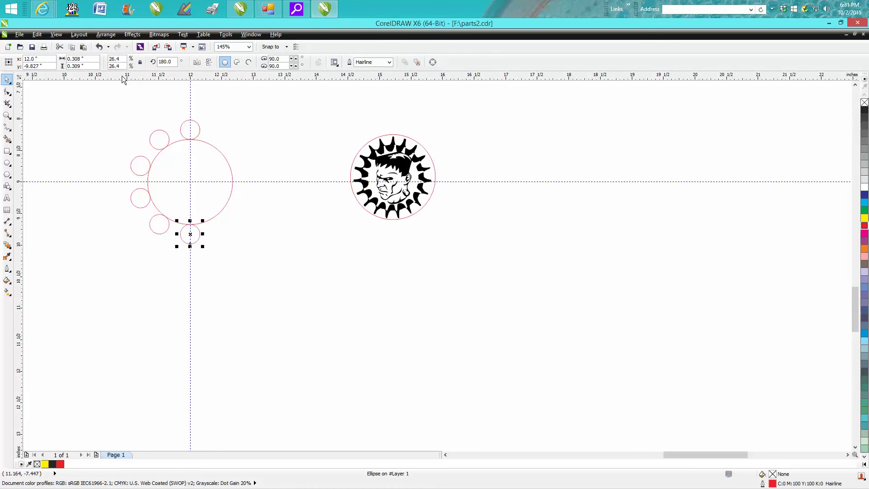
key(ctrl+r)
key(ctrl+r)
key(ctrl+r)
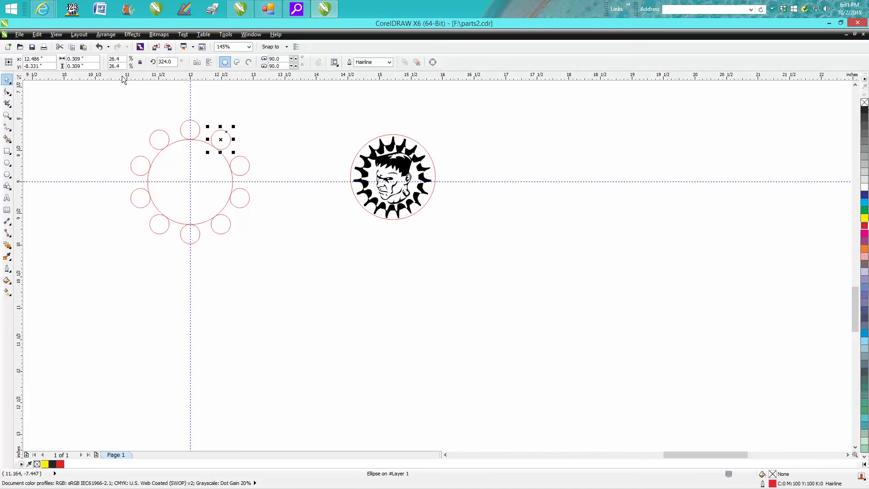
Create an enlarged concentric copy of the large circle, about 1.658 inches in diameter, crossing the ring of small circles.
click(7, 115)
drag(124, 108, 297, 267)
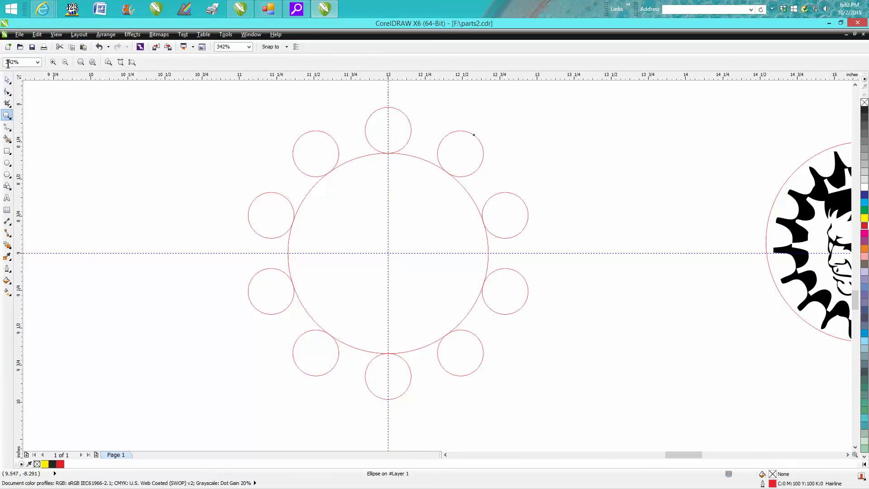
click(8, 79)
click(365, 161)
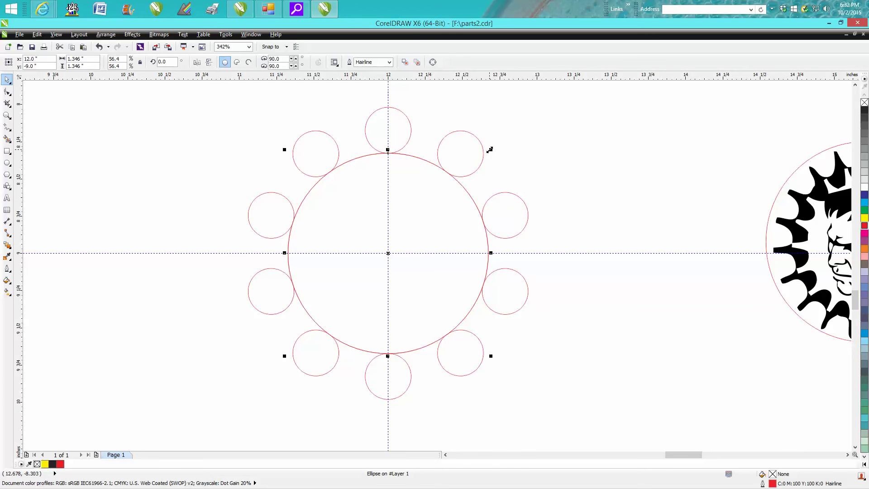
drag(490, 149, 536, 129)
drag(599, 113, 599, 111)
key(p)
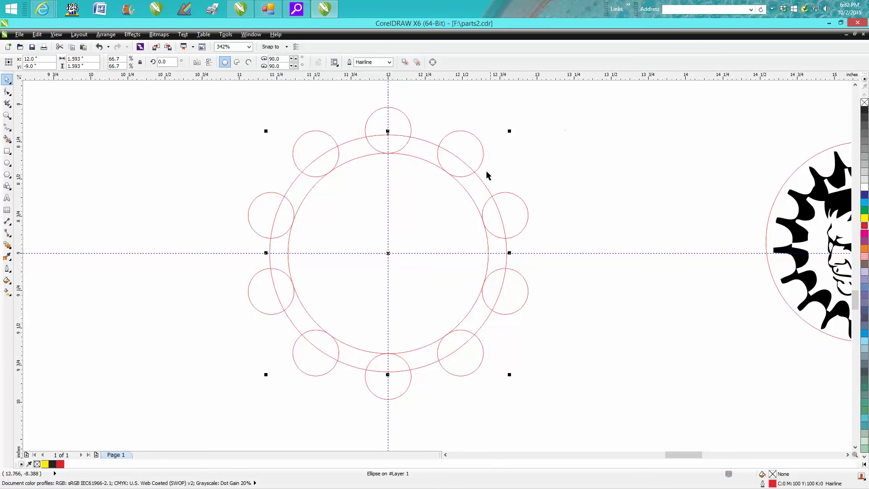
drag(509, 131, 537, 128)
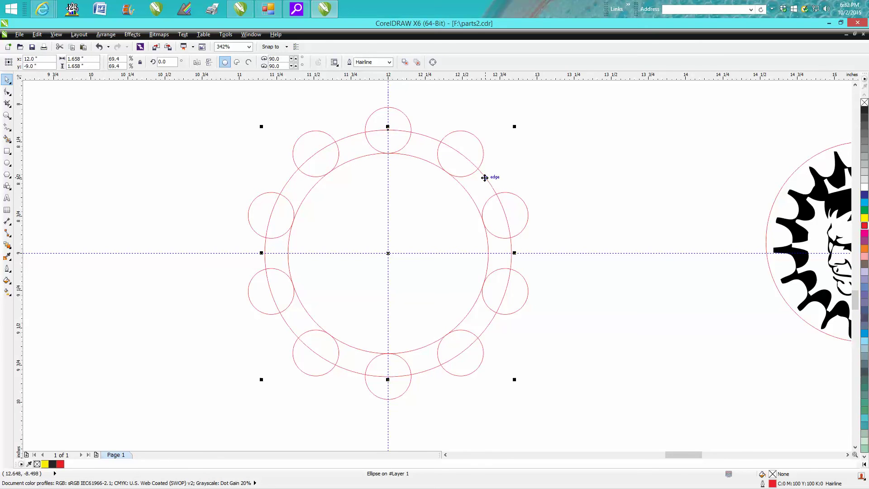
Shrink the outer circle concentrically to about 1.623 inches in diameter.
click(7, 116)
drag(430, 130, 466, 159)
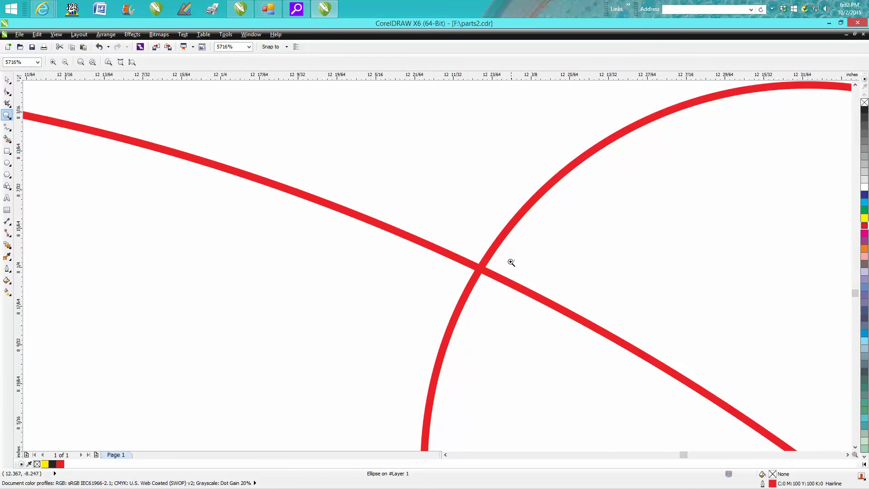
scroll(510, 260, down, 3)
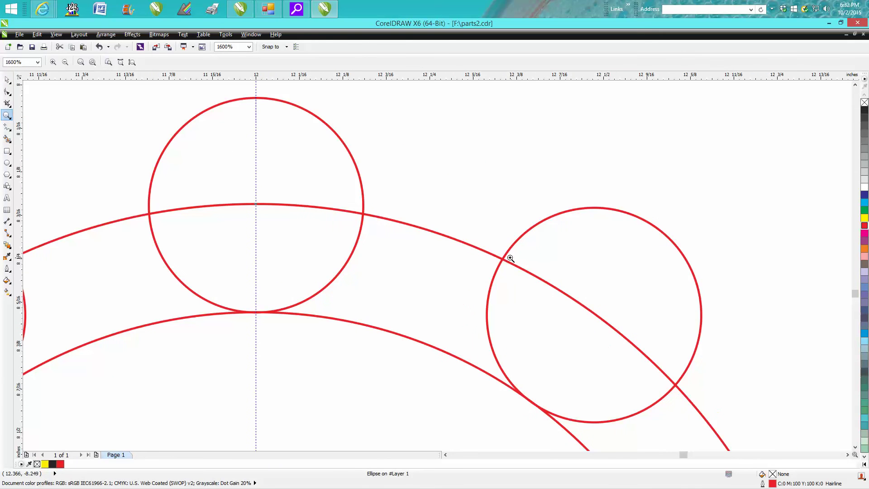
click(7, 80)
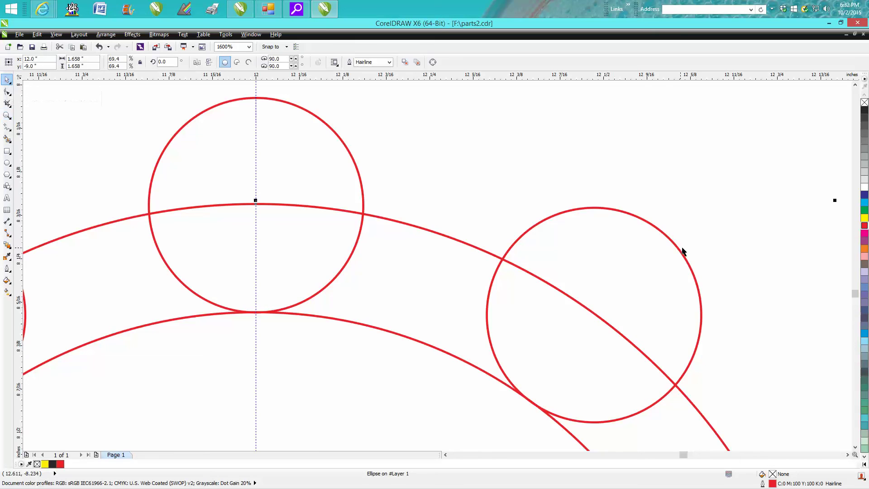
scroll(832, 206, down, 1)
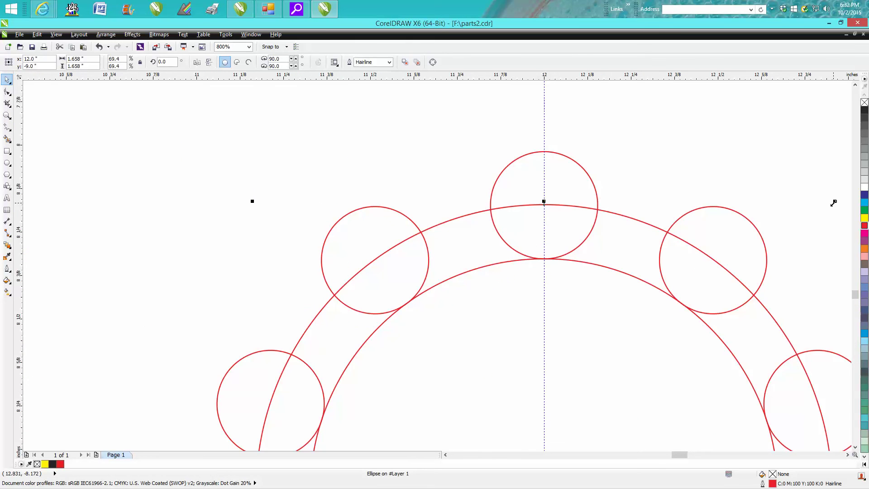
drag(834, 201, 837, 208)
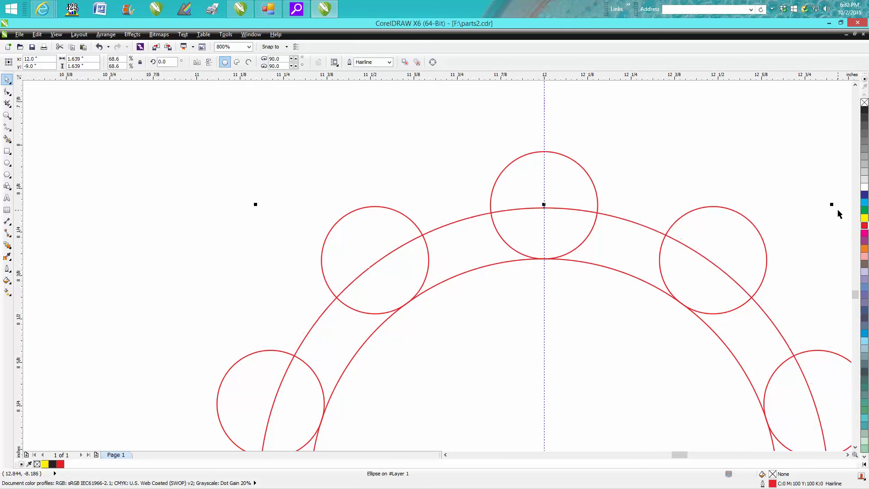
drag(833, 203, 839, 213)
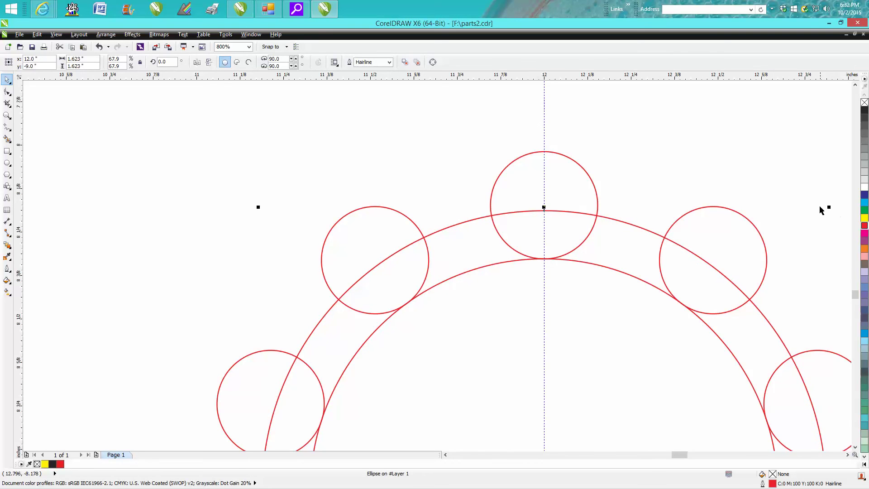
Delete the inner 1.346-inch circle that touches the small circles.
scroll(820, 210, down, 1)
click(731, 247)
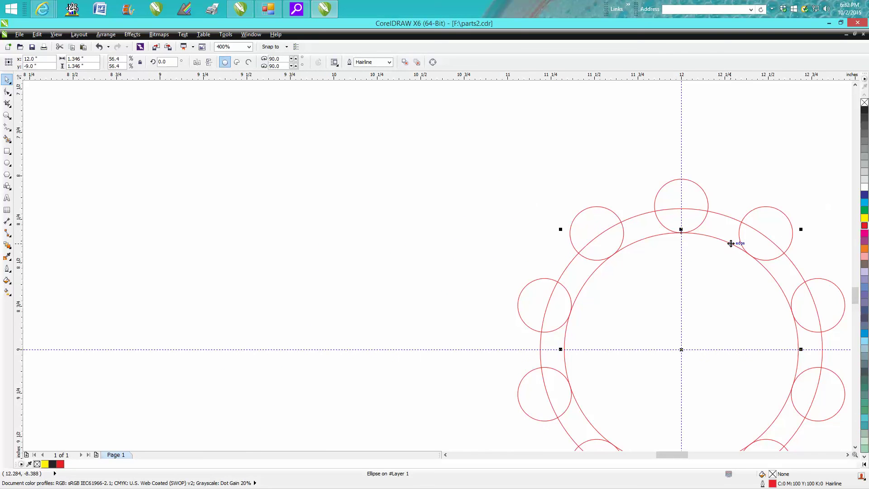
key(Delete)
Select the remaining large circle and all ten small circles, and subtract the small circles to form a single sprocket outline.
drag(676, 454, 700, 457)
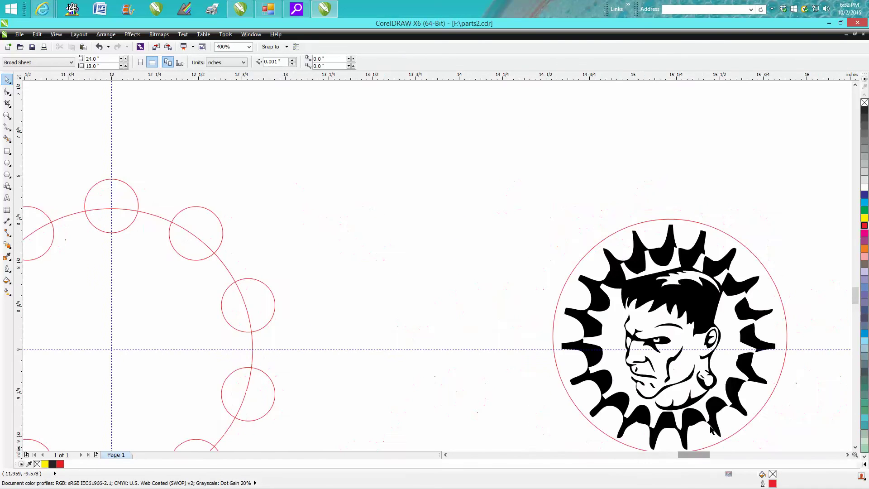
scroll(528, 342, down, 2)
click(7, 115)
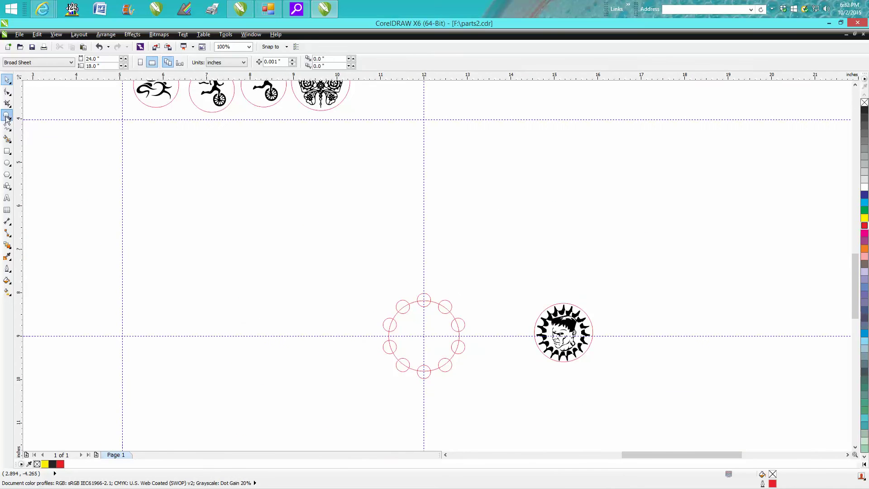
drag(365, 272, 486, 383)
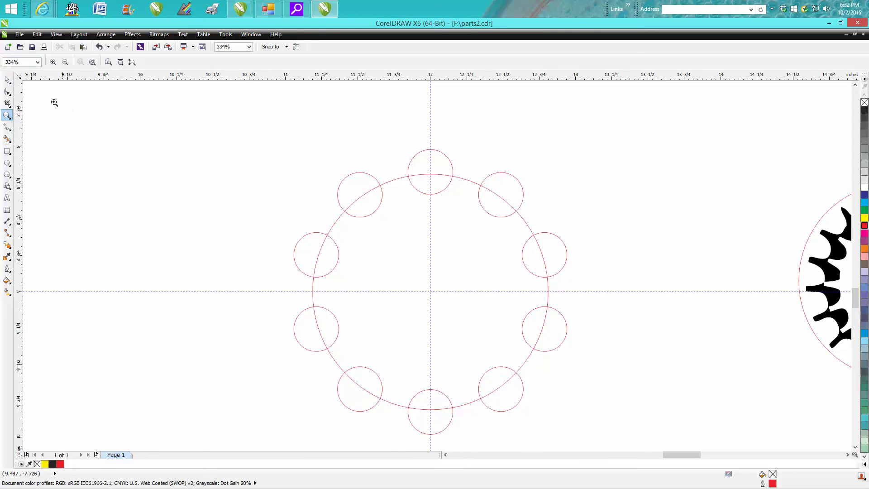
click(5, 80)
drag(248, 135, 597, 442)
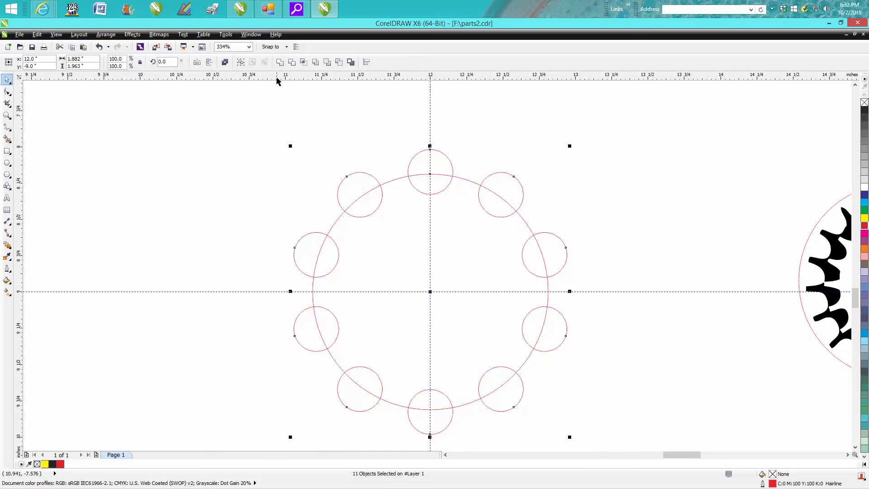
click(339, 62)
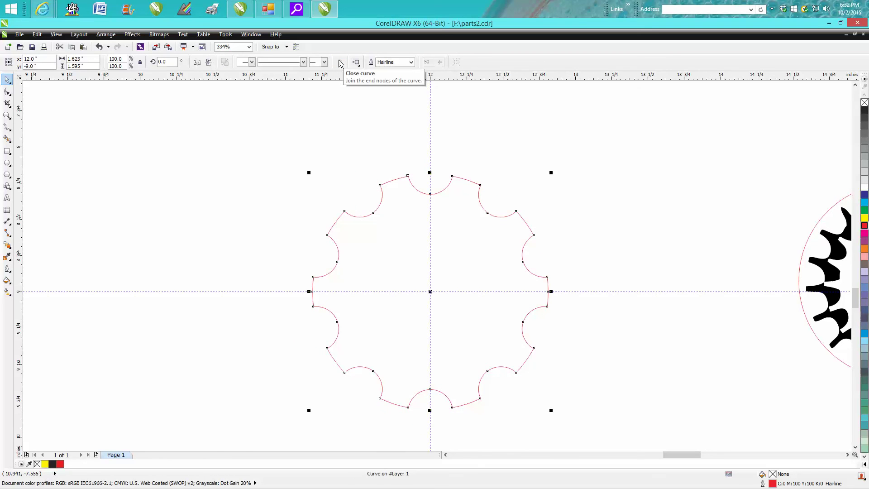
Enlarge the sprocket outline to about 6.673 by 6.556 inches and place it beside the chain photos at about x 8.5, y -14.146 inches.
scroll(436, 233, down, 3)
drag(441, 260, 260, 209)
scroll(260, 209, down, 5)
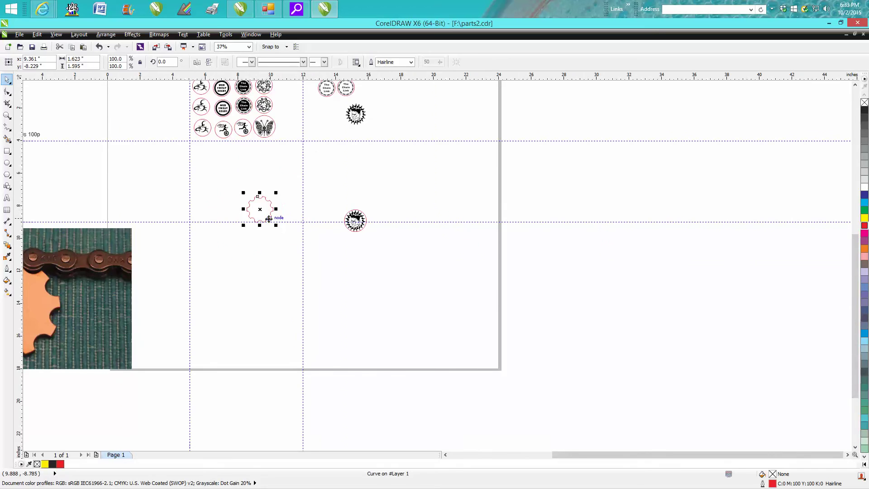
scroll(269, 222, down, 2)
drag(274, 223, 255, 263)
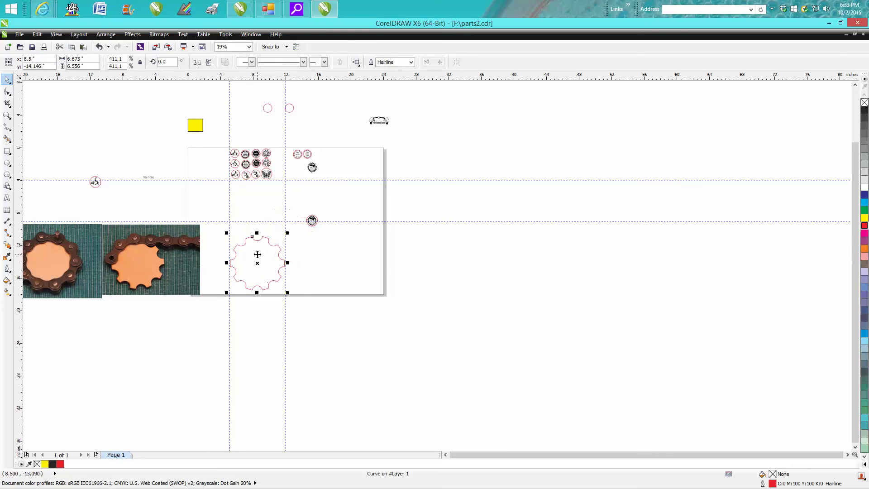
click(7, 116)
drag(215, 227, 316, 297)
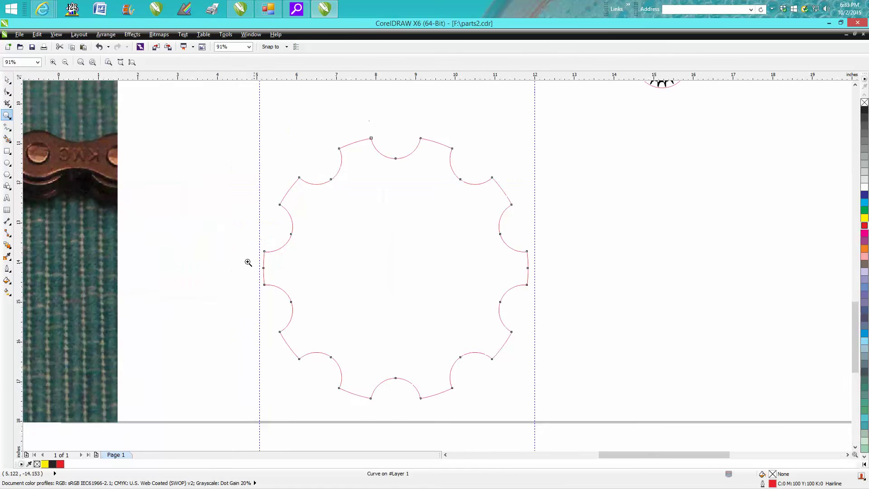
click(7, 80)
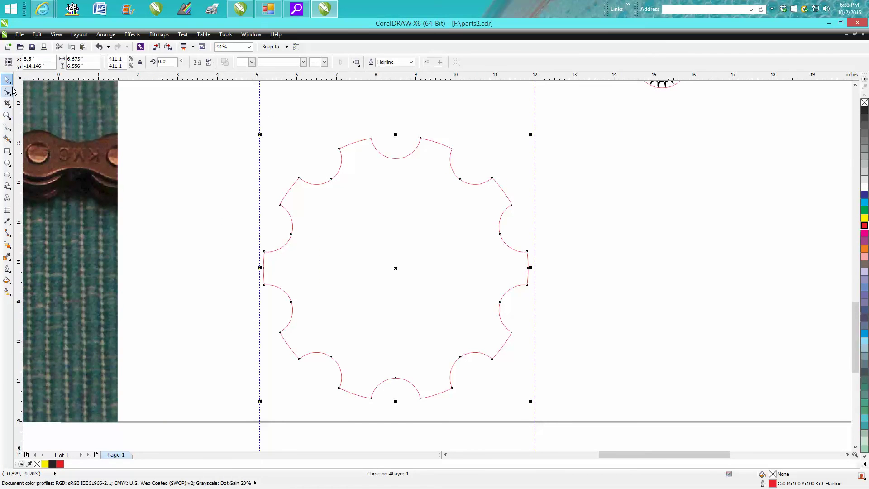